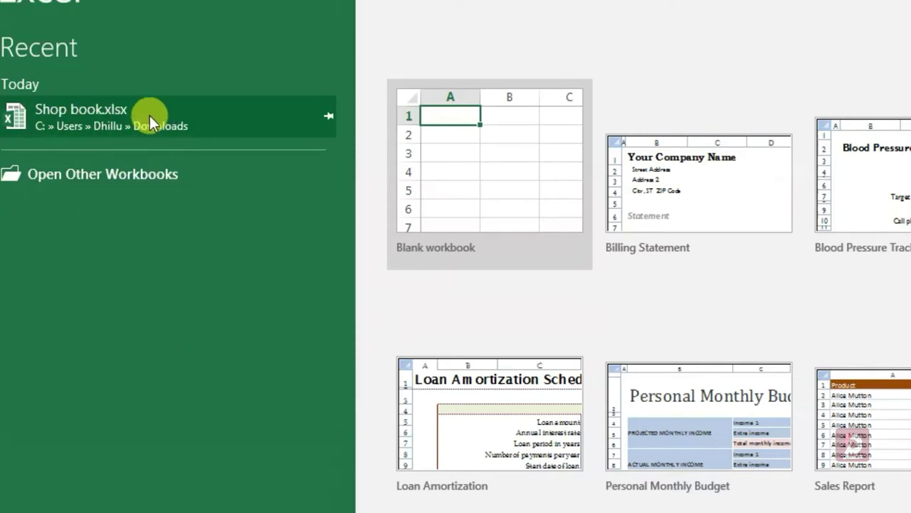
# - Look through the My Documents folders on This PC for existing workbooks, and dismiss the Open dialog without opening a file
pyautogui.click(127, 175)
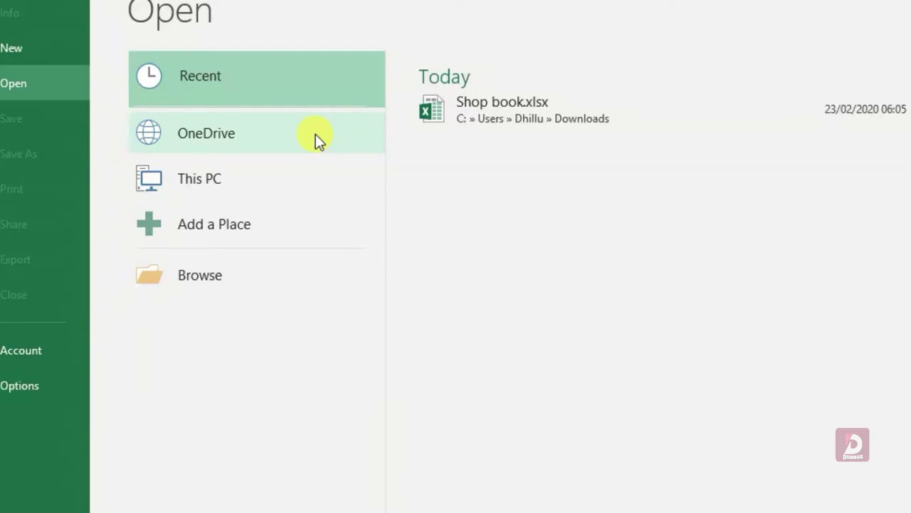
pyautogui.click(171, 178)
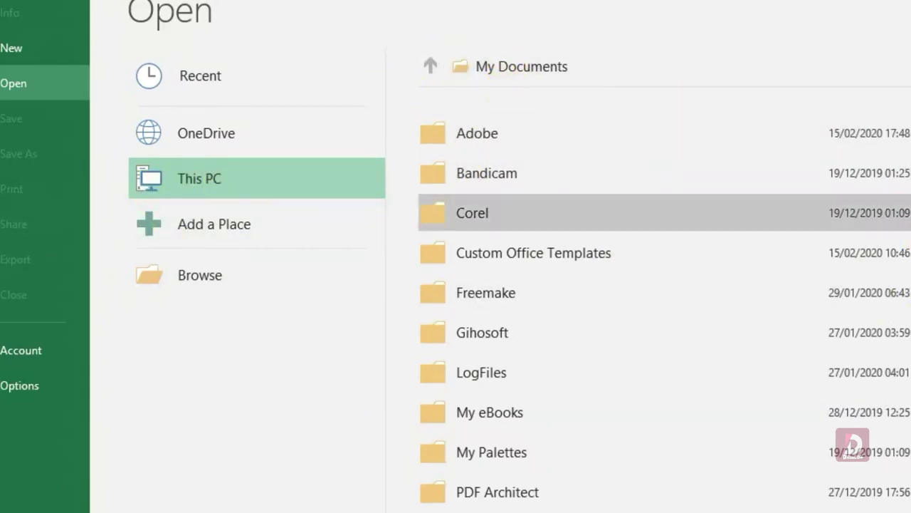
pyautogui.scroll(-1, 520, 213)
pyautogui.scroll(-1, 519, 285)
pyautogui.scroll(2, 520, 284)
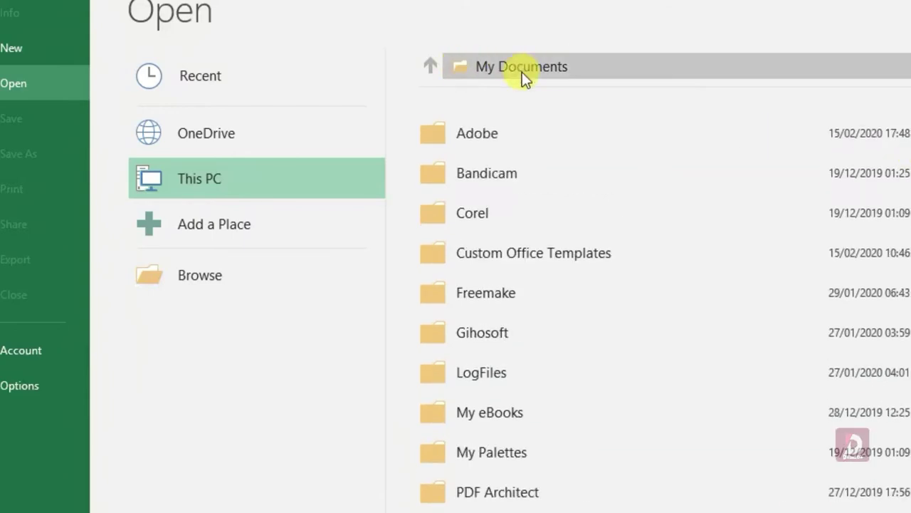
pyautogui.scroll(-2, 519, 284)
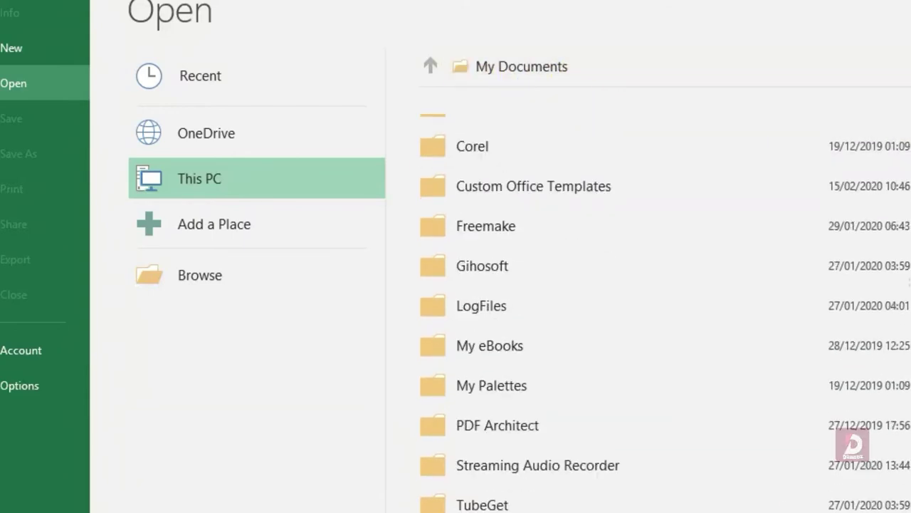
pyautogui.scroll(2, 520, 285)
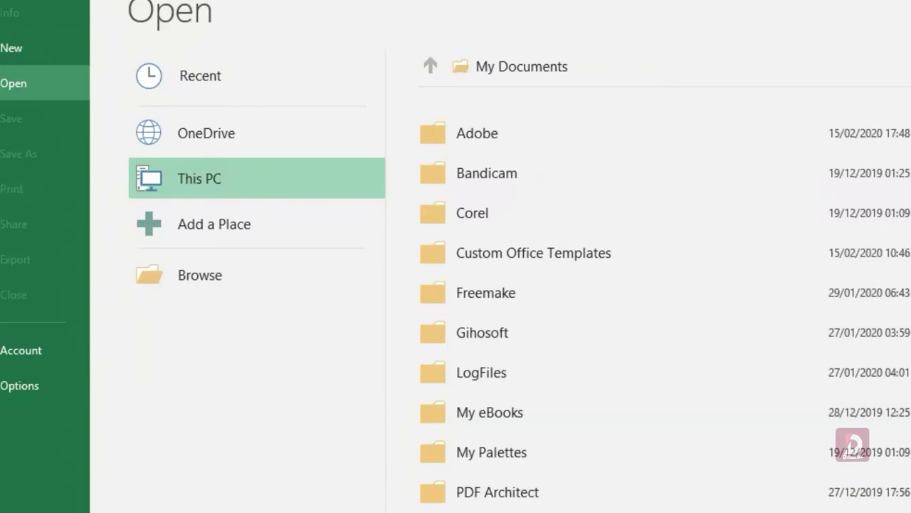
pyautogui.click(467, 68)
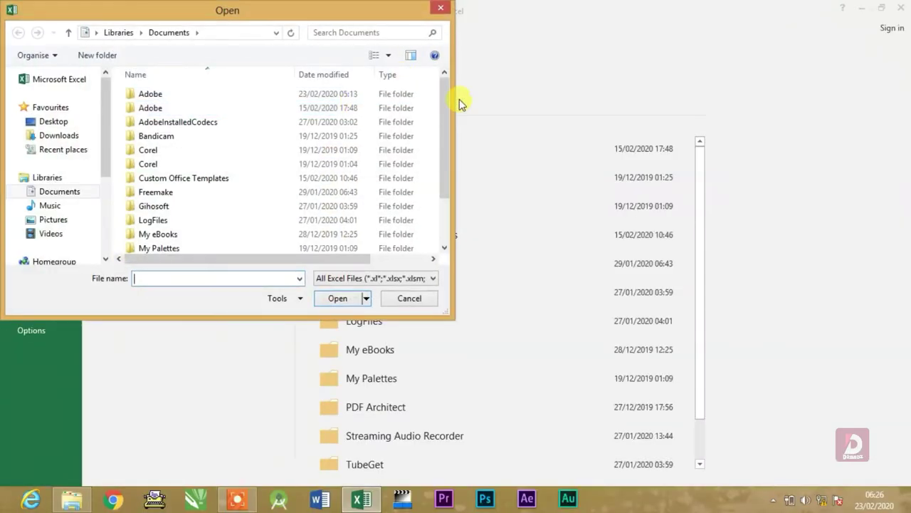
pyautogui.click(416, 300)
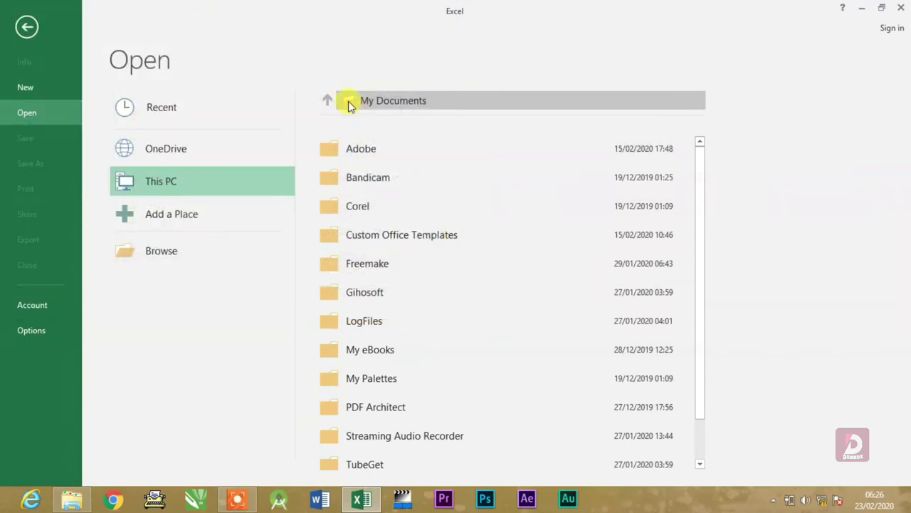
# - Browse from My Documents to the Downloads folder and open the workbook Shop book.xlsx
pyautogui.click(350, 104)
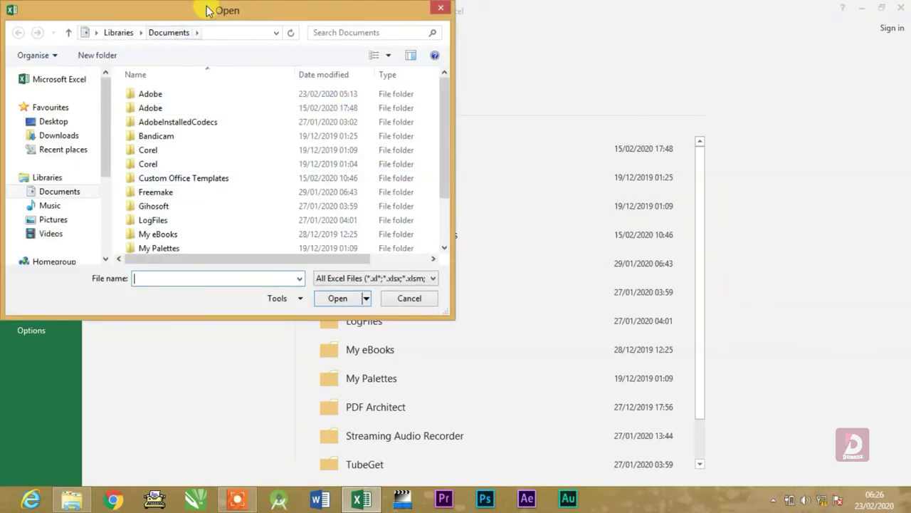
pyautogui.moveTo(208, 11); pyautogui.dragTo(431, 46)
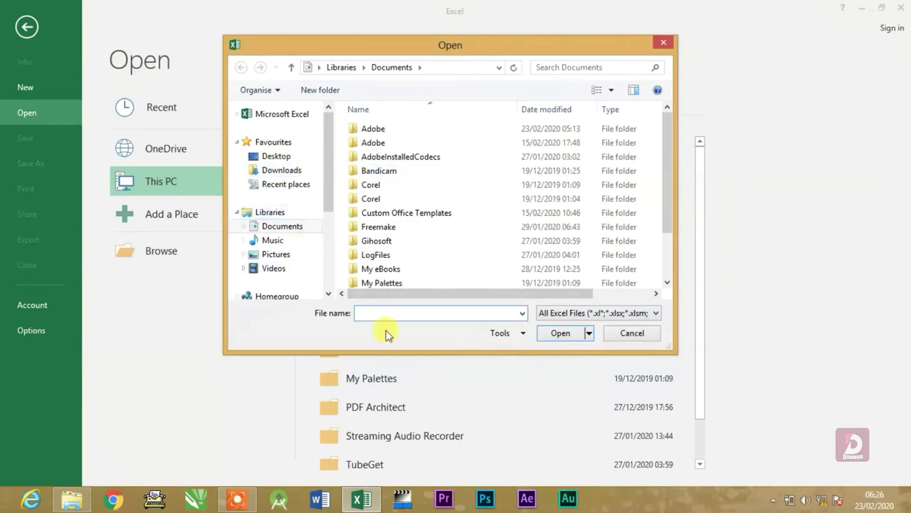
pyautogui.scroll(-1, 298, 170)
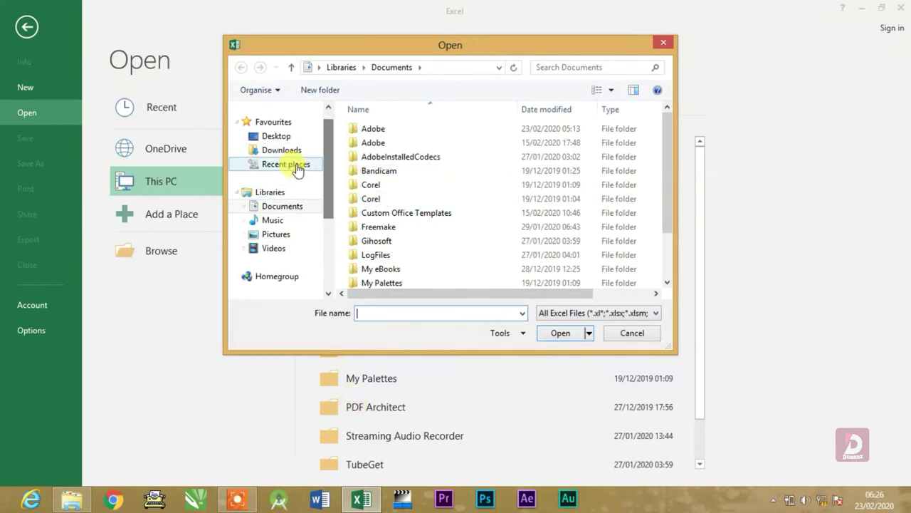
pyautogui.click(281, 150)
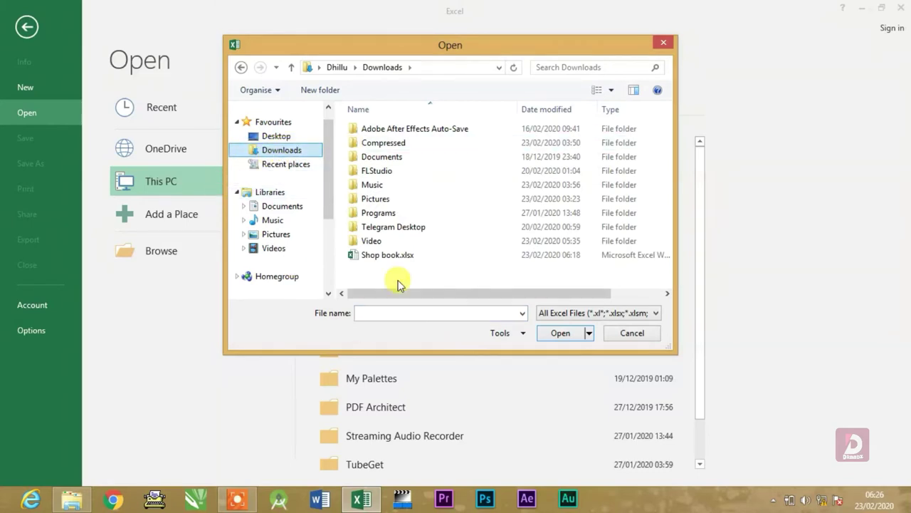
pyautogui.click(367, 259)
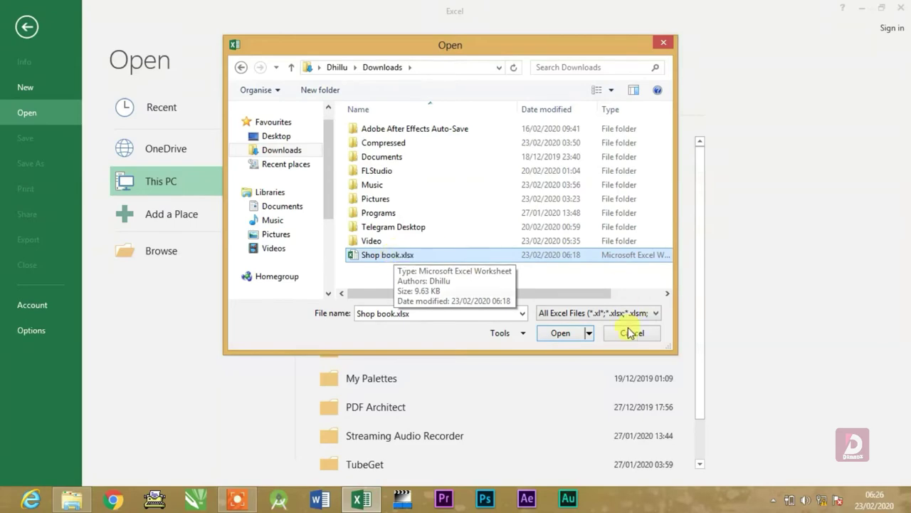
pyautogui.click(554, 332)
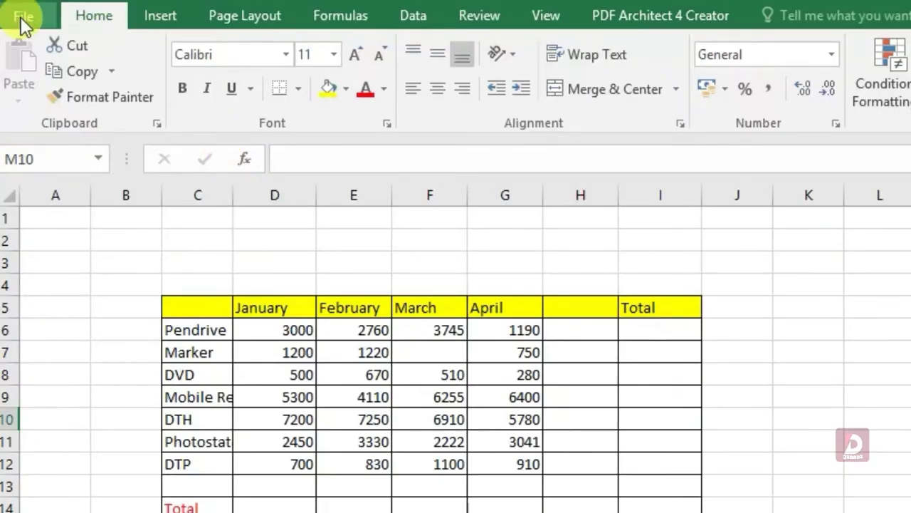
# - Create a new blank workbook
pyautogui.click(23, 18)
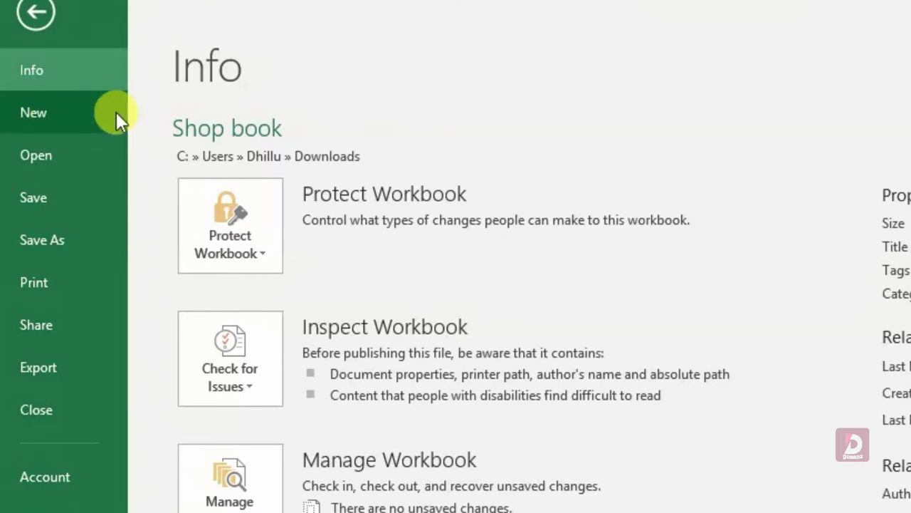
pyautogui.click(39, 115)
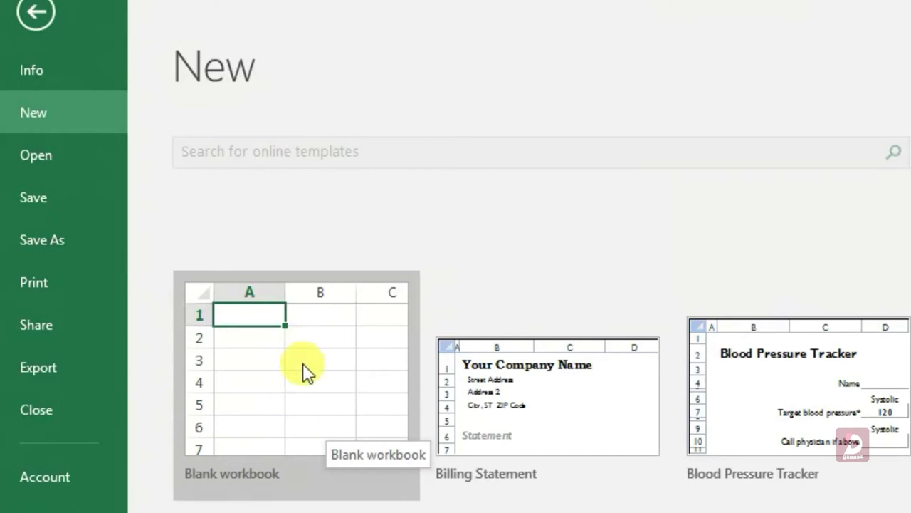
pyautogui.click(297, 405)
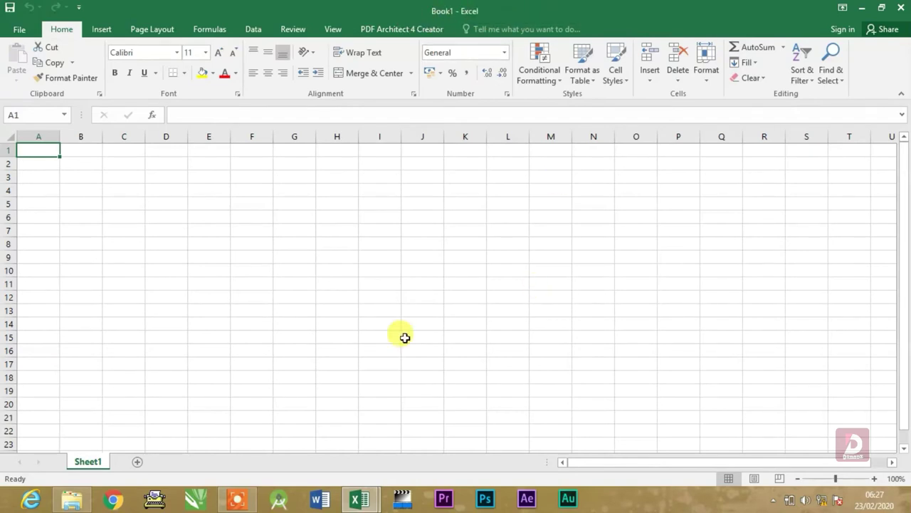
# - Browse the computer's drives, including Local Disk (E:), for workbooks, cancel the Open dialog, and view the Add a Place options
pyautogui.click(17, 29)
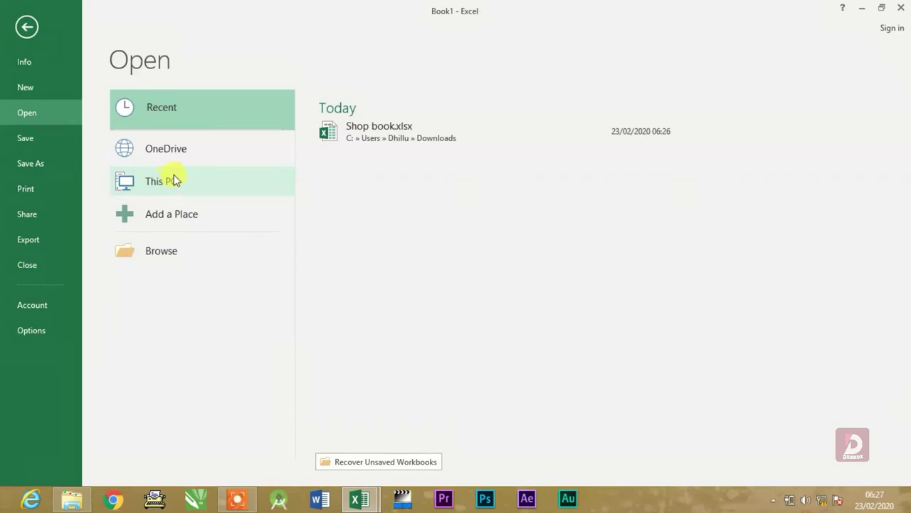
pyautogui.click(165, 256)
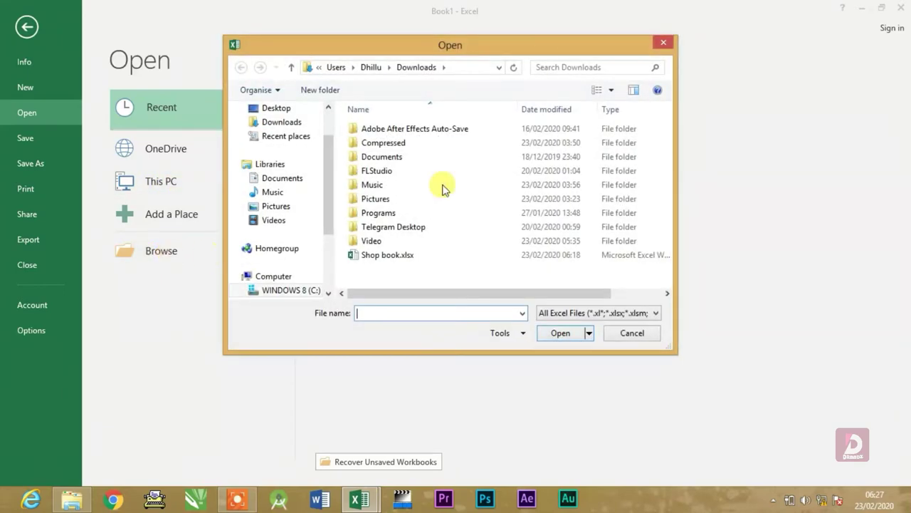
pyautogui.moveTo(438, 46); pyautogui.dragTo(523, 54)
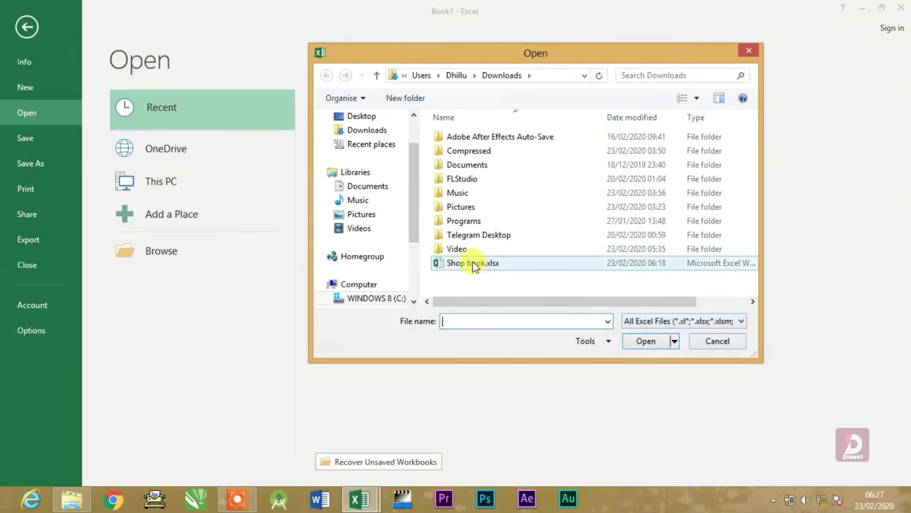
pyautogui.scroll(-2, 408, 212)
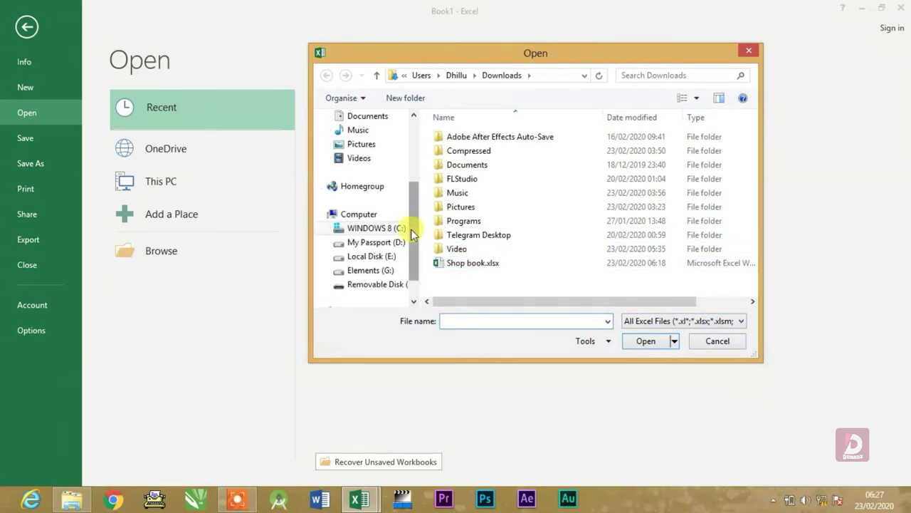
pyautogui.scroll(-1, 411, 235)
pyautogui.click(363, 214)
pyautogui.click(367, 228)
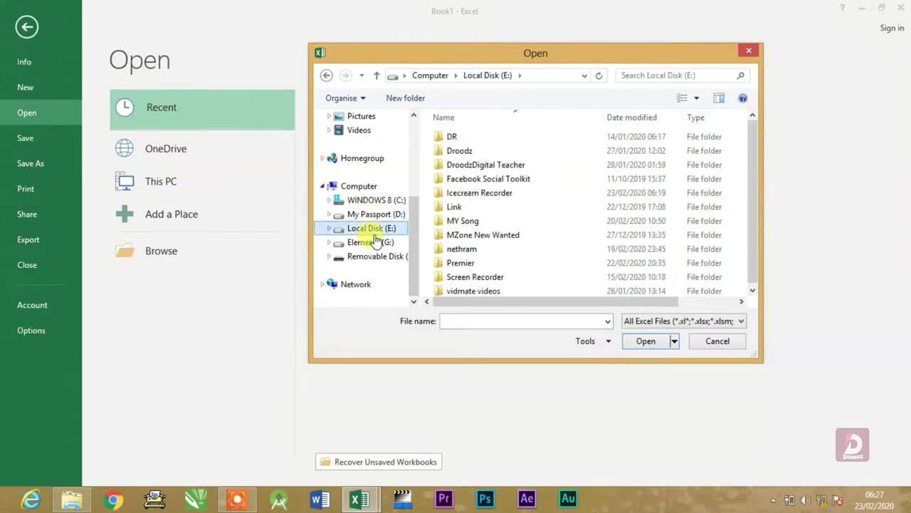
pyautogui.click(373, 244)
pyautogui.click(373, 228)
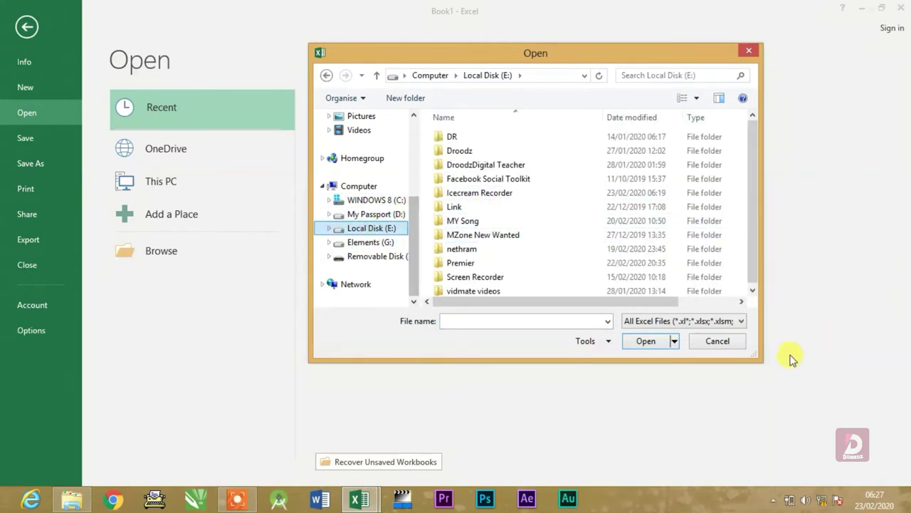
pyautogui.click(717, 342)
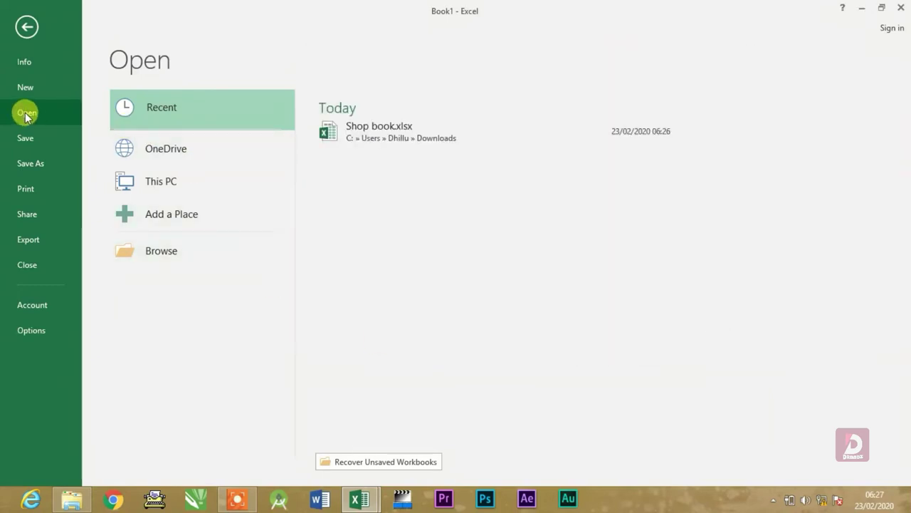
pyautogui.click(122, 215)
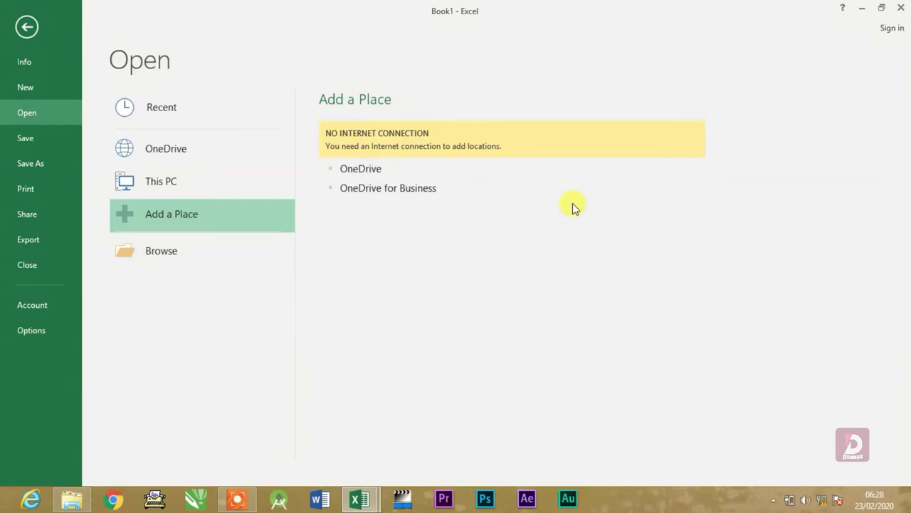
# - Create a new workbook from the Sales Report template
pyautogui.click(9, 93)
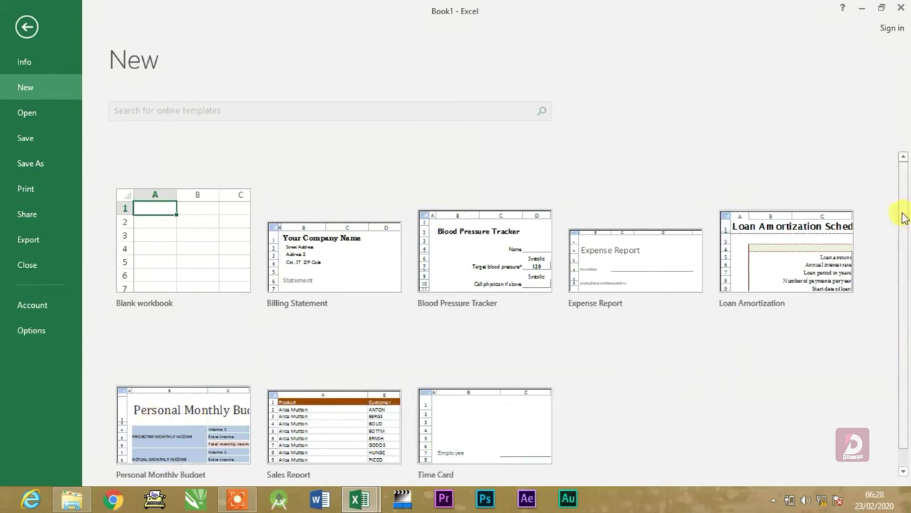
pyautogui.moveTo(902, 217); pyautogui.dragTo(901, 281)
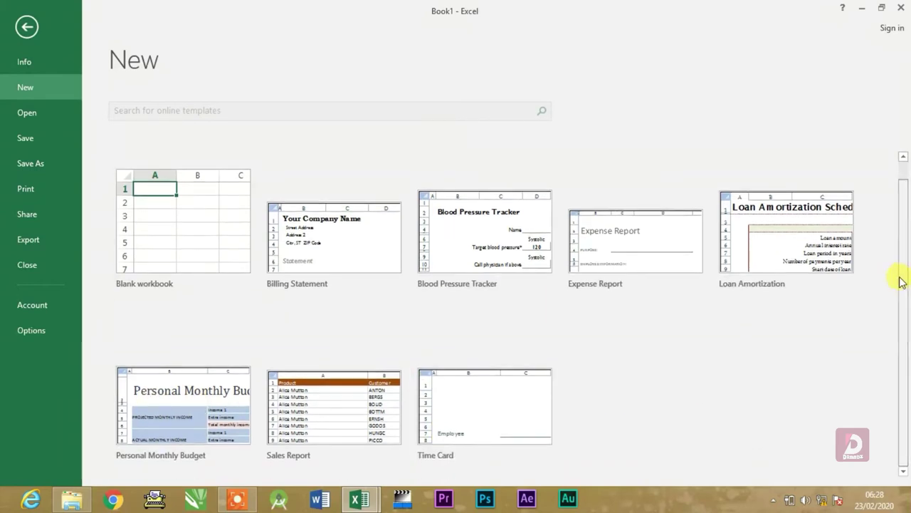
pyautogui.click(332, 416)
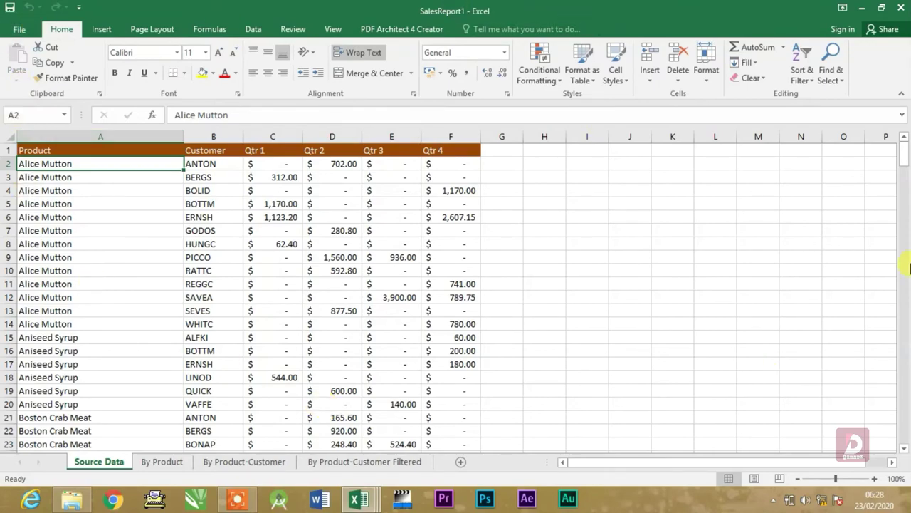
# - Inspect a few customer and quarterly sales cells on the Source Data sheet, and close the sales report workbook
pyautogui.moveTo(901, 161)
pyautogui.mouseDown()
pyautogui.moveTo(903, 427)
pyautogui.moveTo(901, 150)
pyautogui.mouseUp()
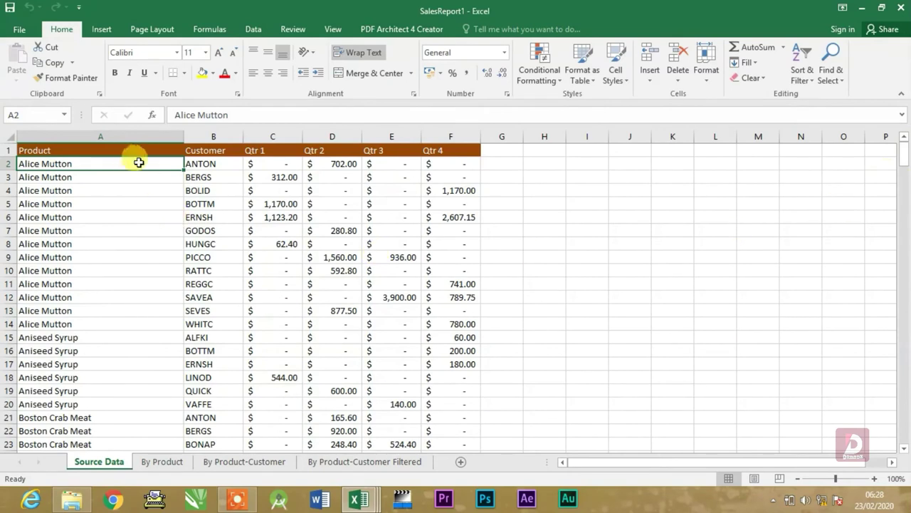
pyautogui.click(194, 162)
pyautogui.click(279, 178)
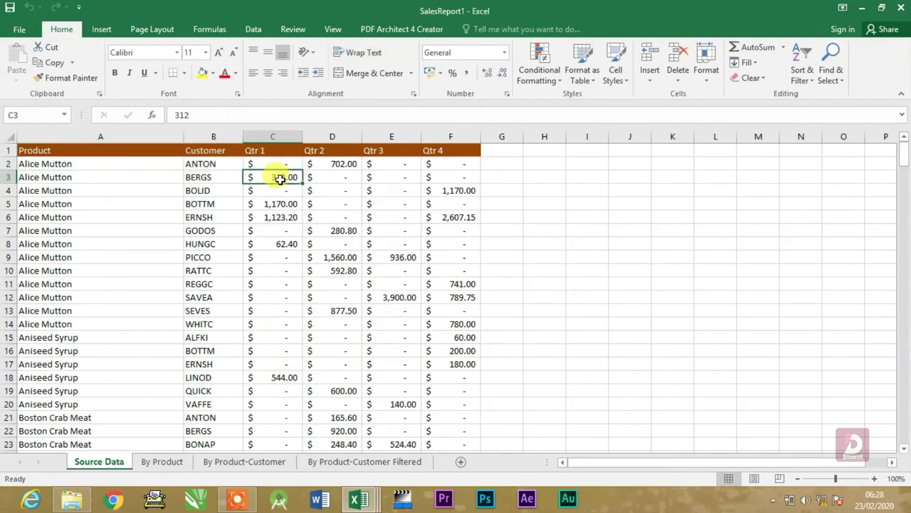
pyautogui.click(200, 217)
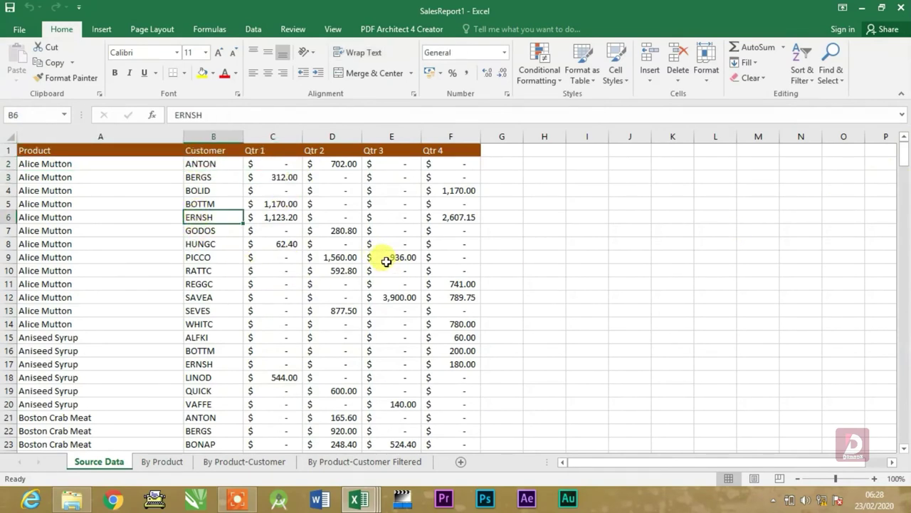
pyautogui.click(327, 260)
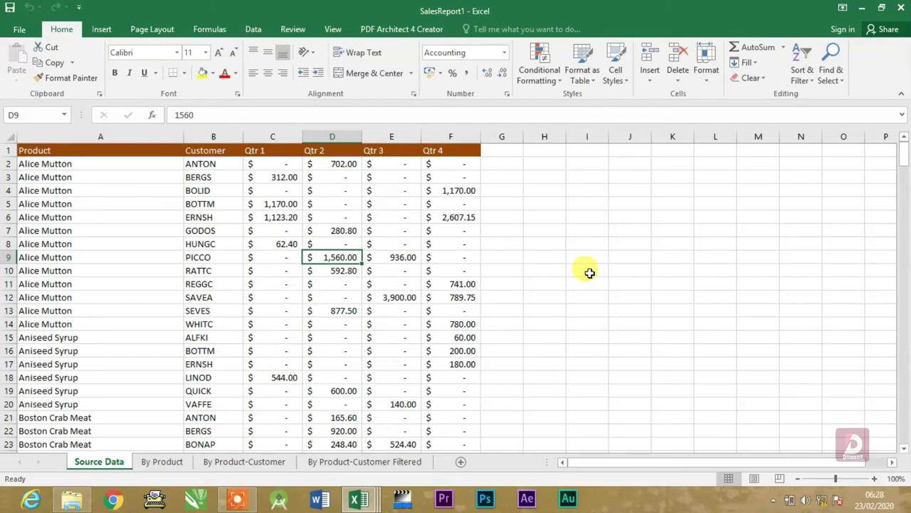
pyautogui.click(900, 11)
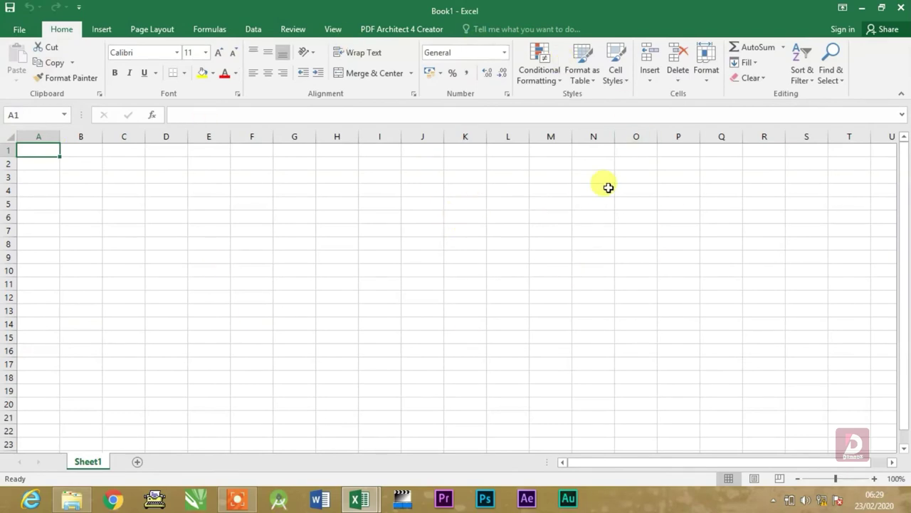
# - Switch to the Shop book.xlsx workbook and return to the blank Book1 workbook
pyautogui.click(360, 499)
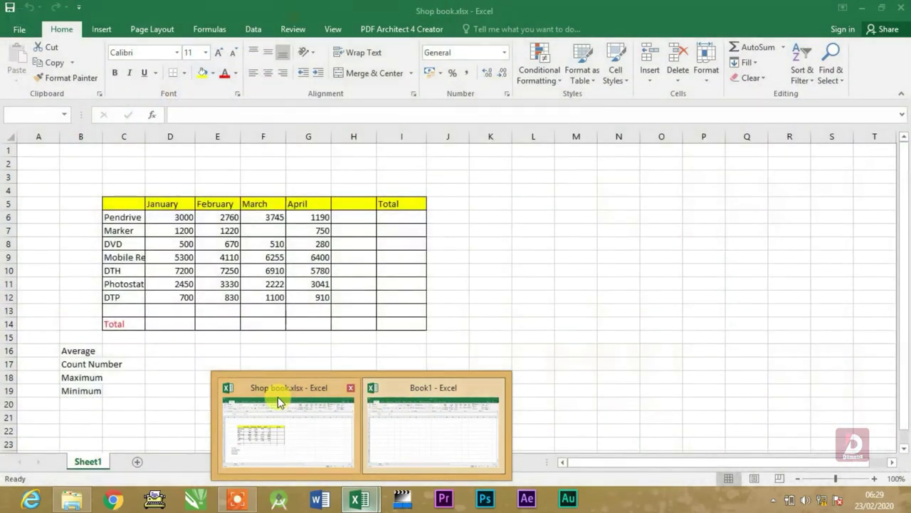
pyautogui.click(278, 397)
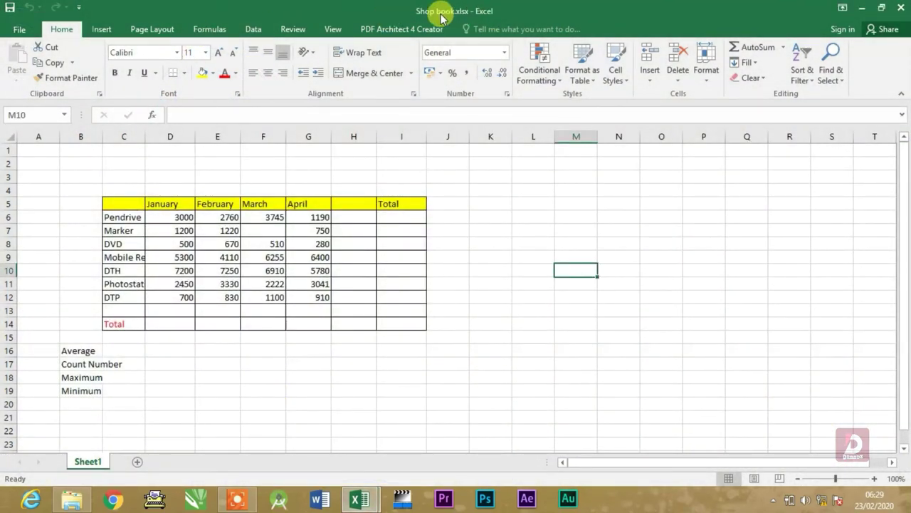
pyautogui.click(362, 507)
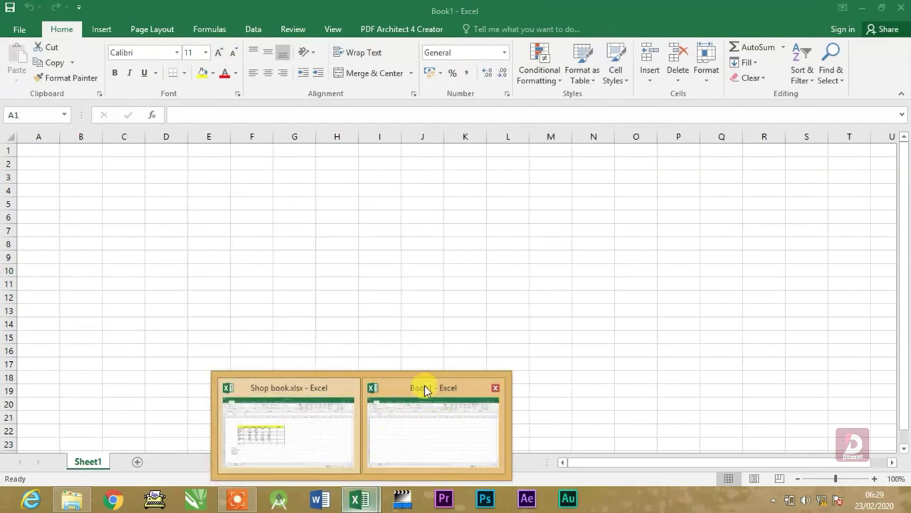
pyautogui.click(445, 399)
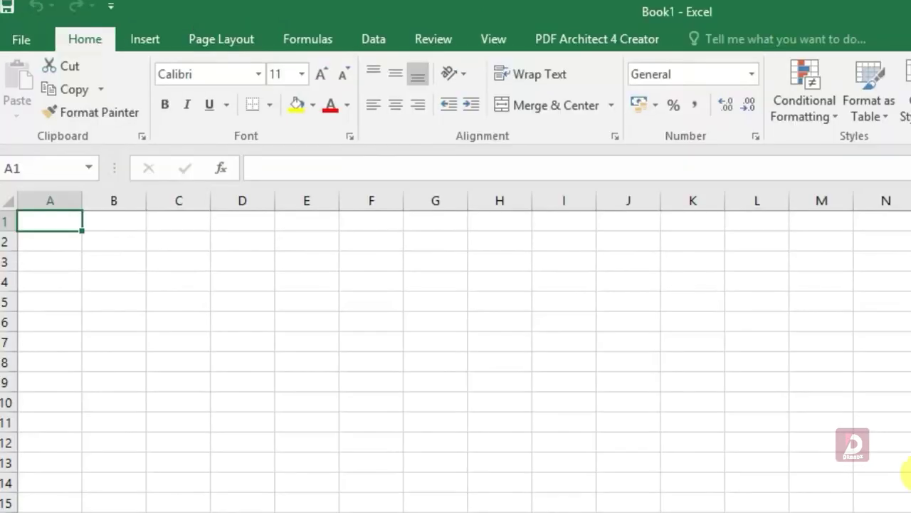
# - Start saving the Book1 workbook through Save As, browsing for a location and choosing the Desktop folder
pyautogui.click(19, 29)
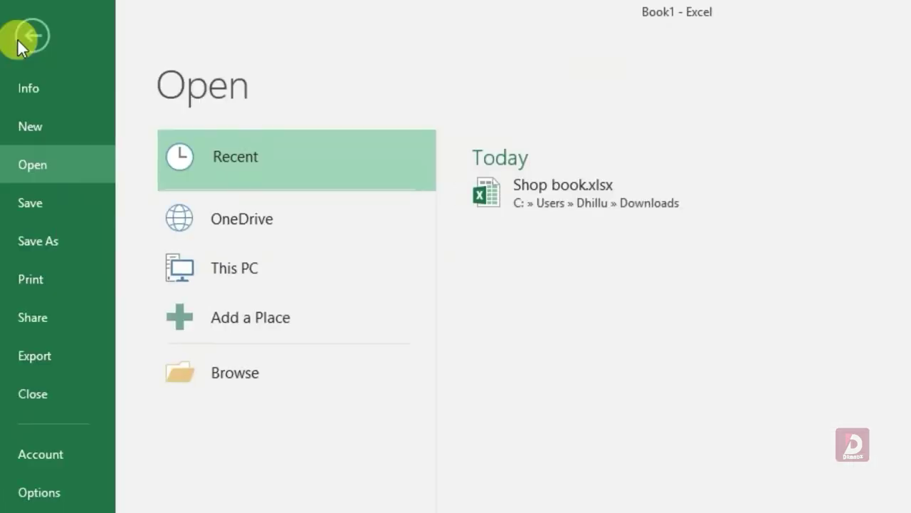
pyautogui.click(34, 207)
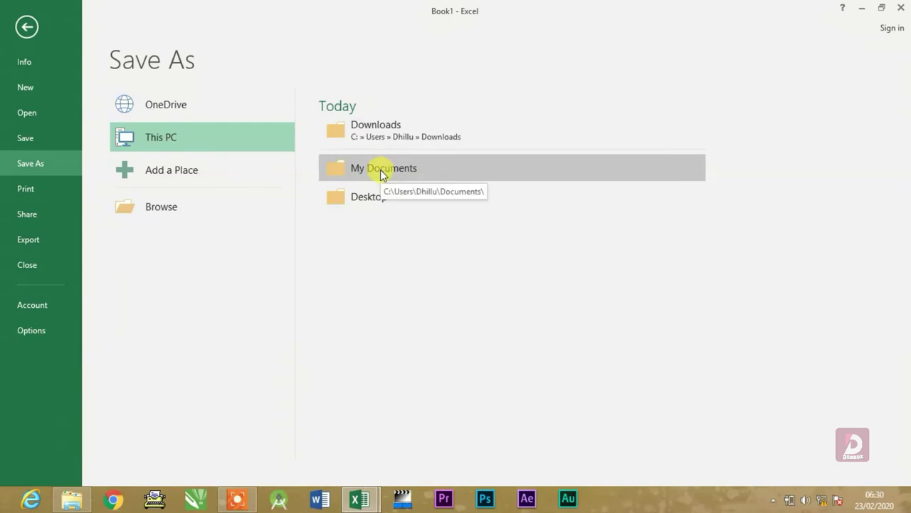
pyautogui.click(168, 209)
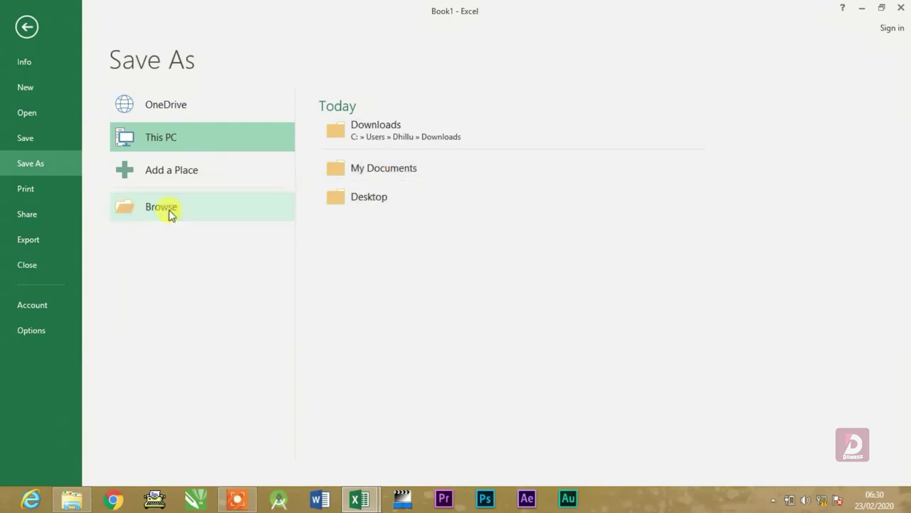
pyautogui.moveTo(250, 16); pyautogui.dragTo(646, 64)
pyautogui.click(447, 170)
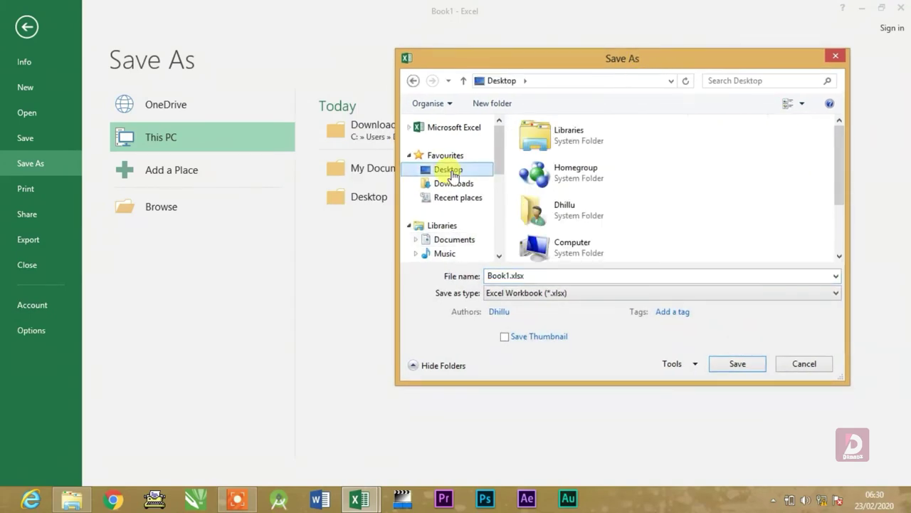
# - Name the workbook file My Book, keeping the .xlsx extension
pyautogui.doubleClick(505, 276)
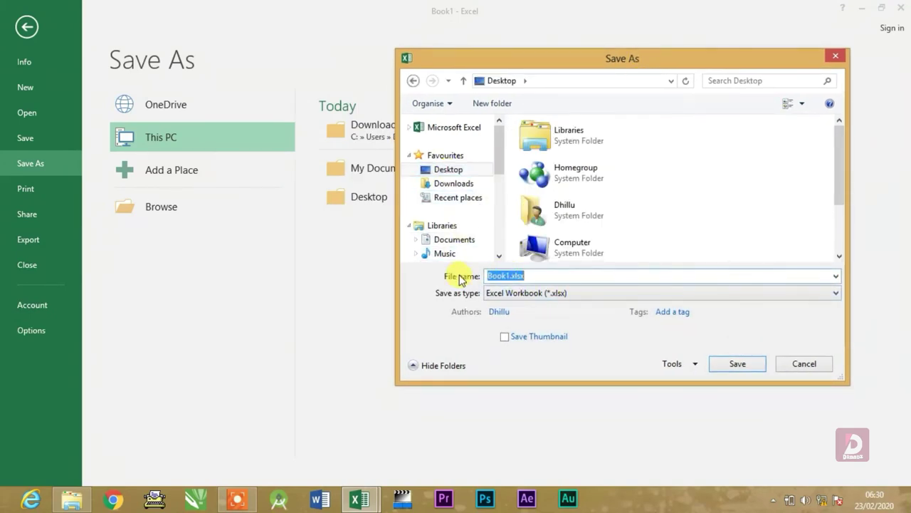
pyautogui.click(509, 275)
pyautogui.doubleClick(507, 275)
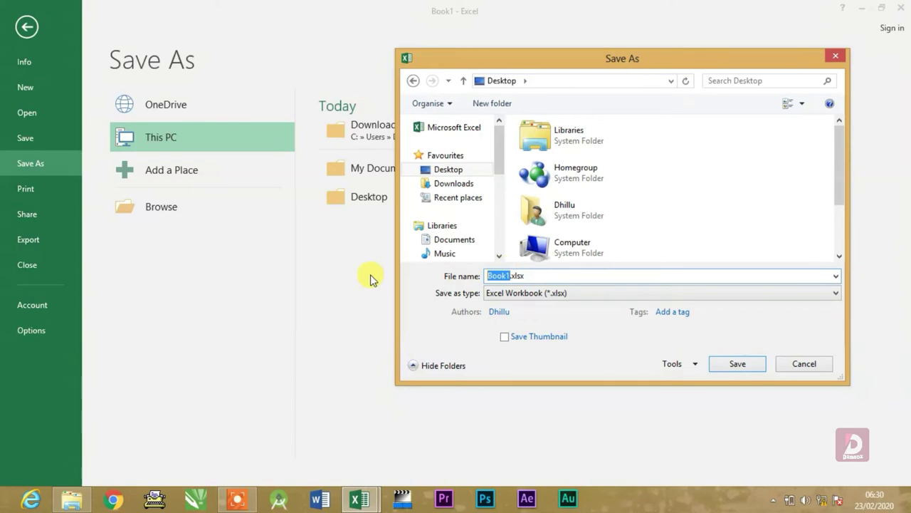
pyautogui.write('My ')
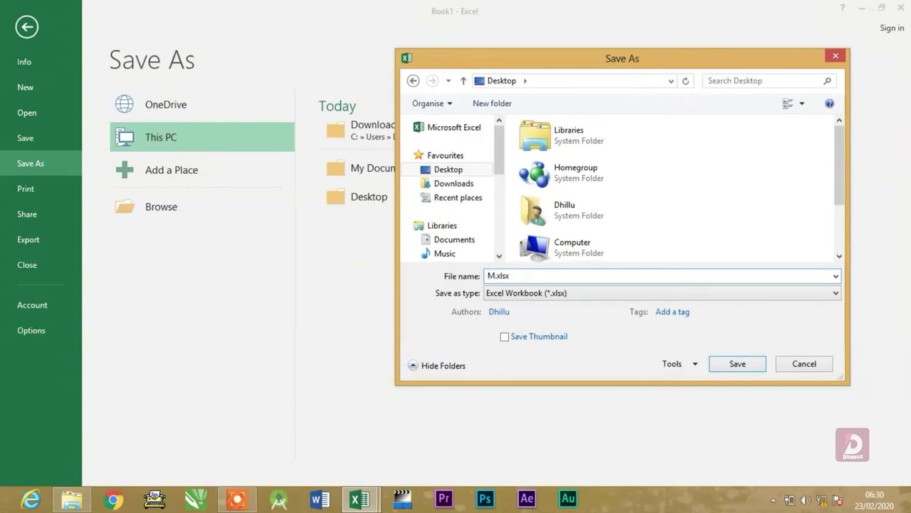
pyautogui.write('Book')
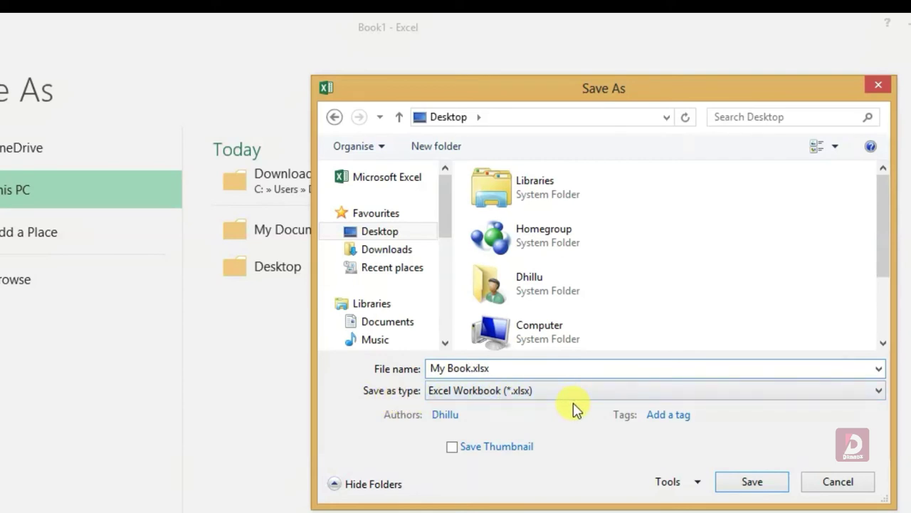
# - Try the Excel 97-2003 Workbook (*.xls) file type, and set the type back to Excel Workbook (*.xlsx)
pyautogui.click(879, 394)
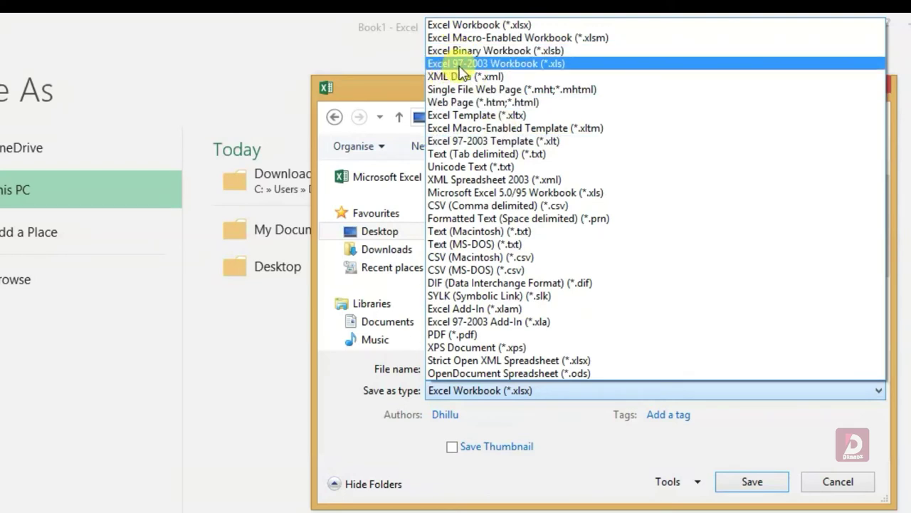
pyautogui.click(532, 63)
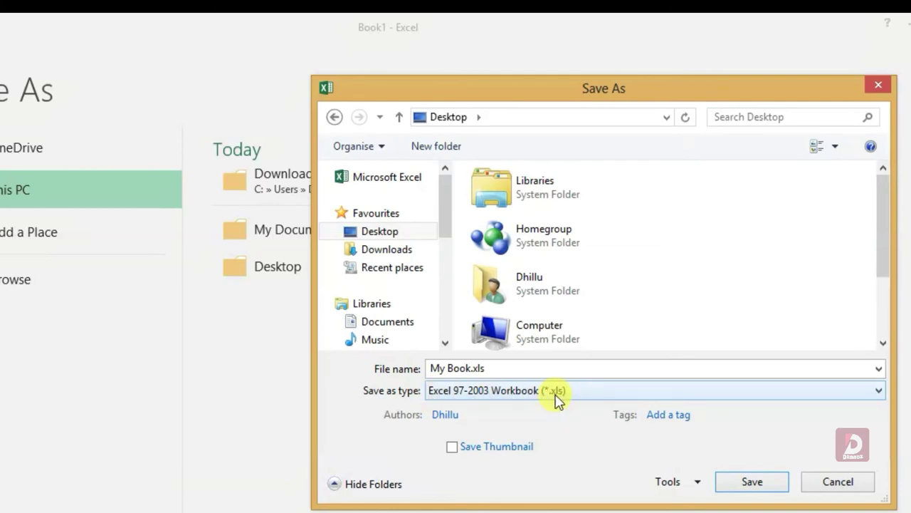
pyautogui.click(880, 393)
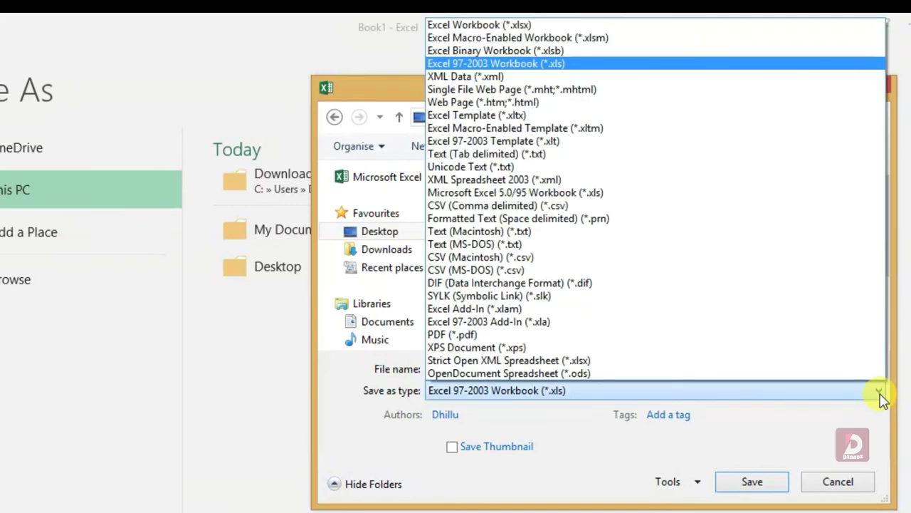
pyautogui.click(488, 25)
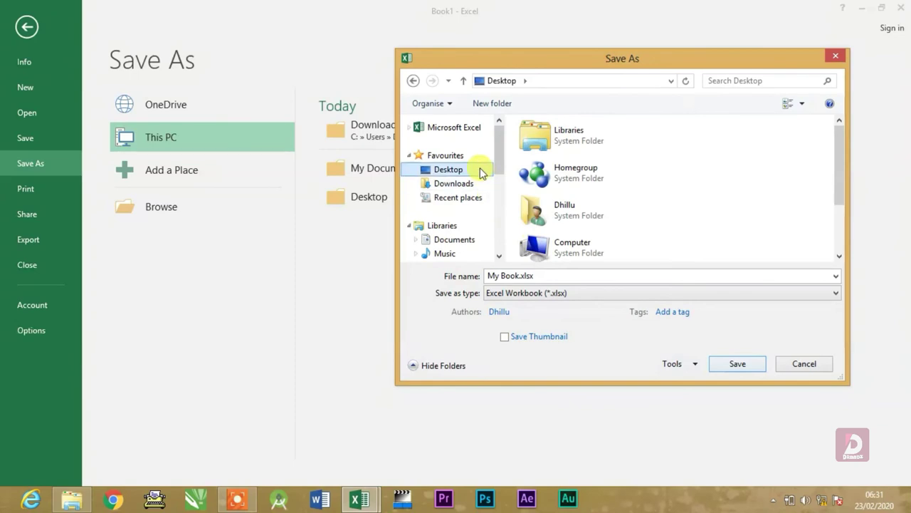
# - Save My Book.xlsx in the Desktop folder
pyautogui.click(481, 173)
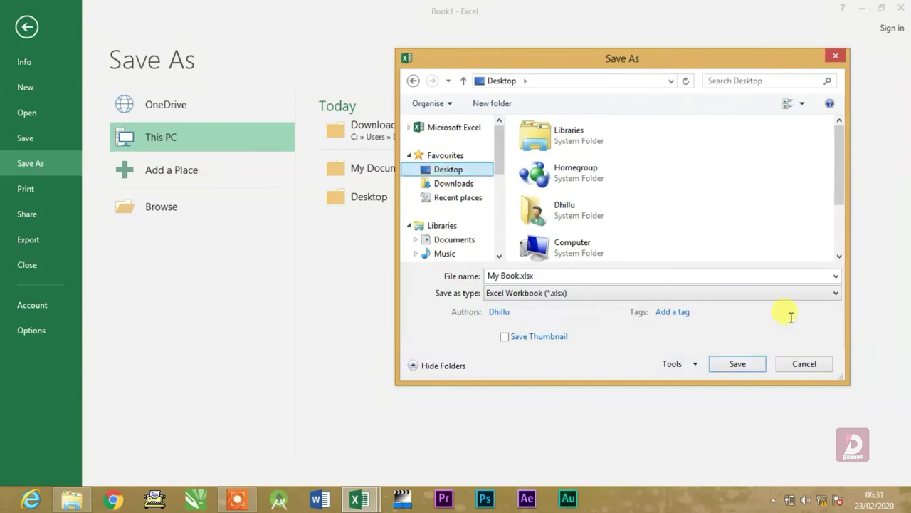
pyautogui.click(738, 363)
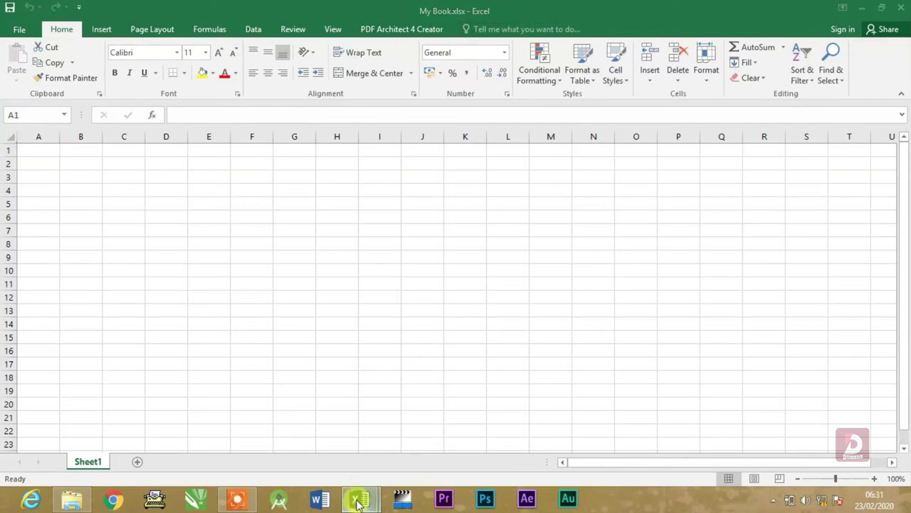
# - Switch to the Shop book.xlsx workbook and return to the newly saved My Book.xlsx workbook
pyautogui.moveTo(360, 499)
pyautogui.click(308, 396)
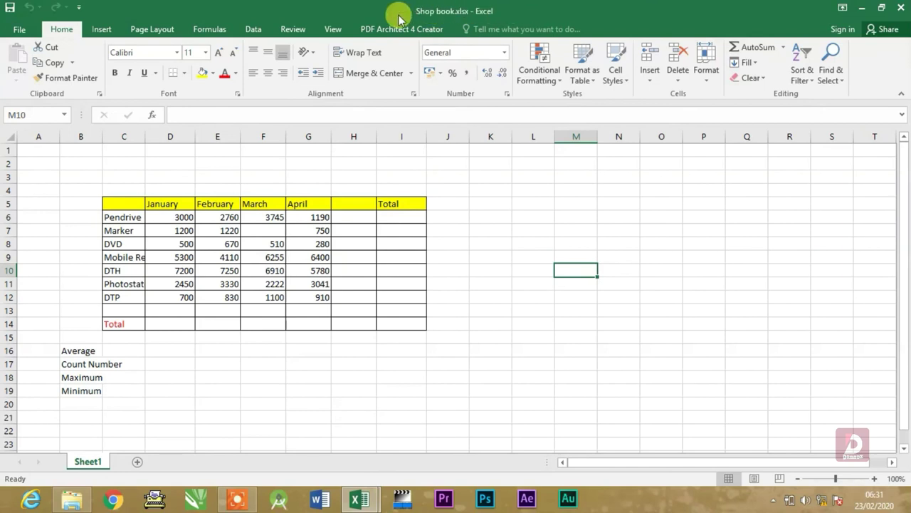
pyautogui.moveTo(359, 498)
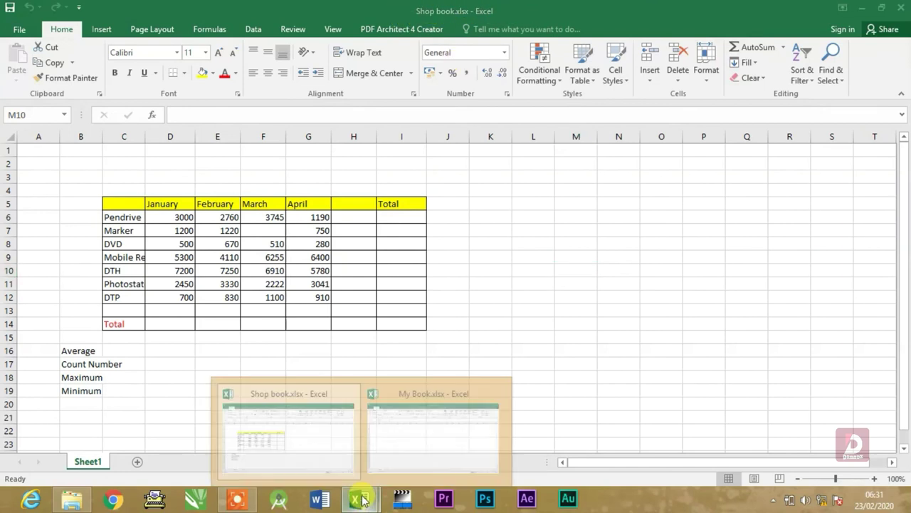
pyautogui.click(433, 382)
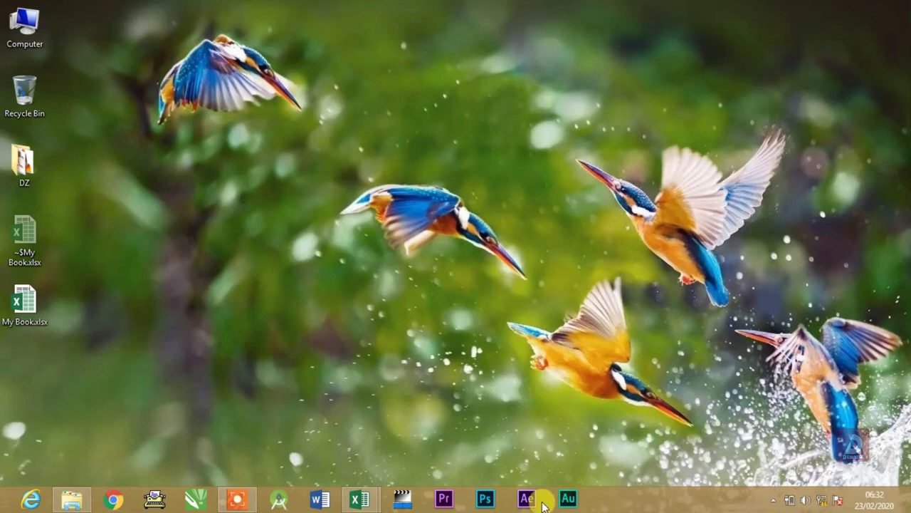
# - Bring up the My Book.xlsx workbook, minimize it, and select its saved file on the desktop
pyautogui.moveTo(371, 498)
pyautogui.click(436, 400)
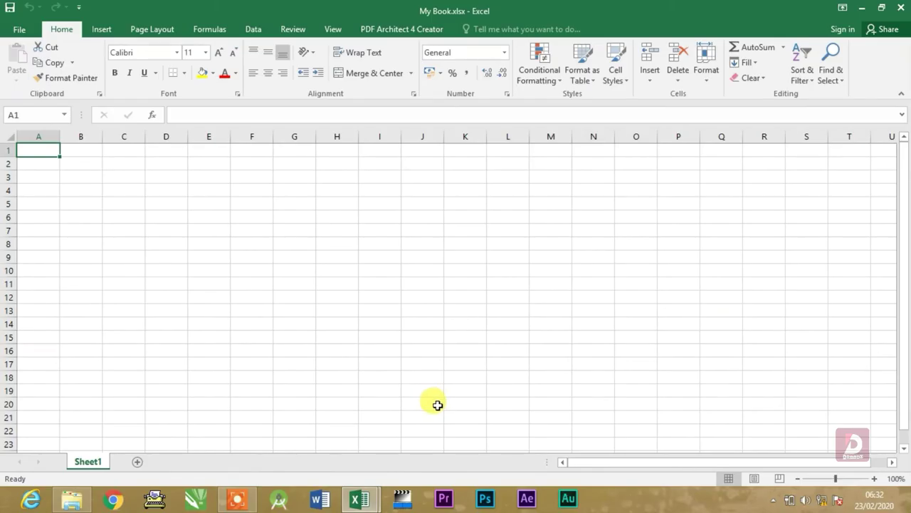
pyautogui.click(861, 10)
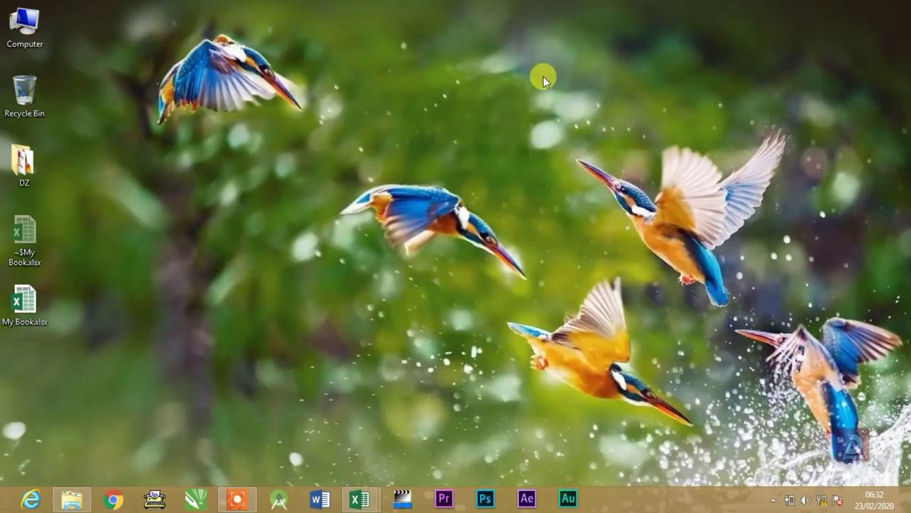
pyautogui.click(25, 302)
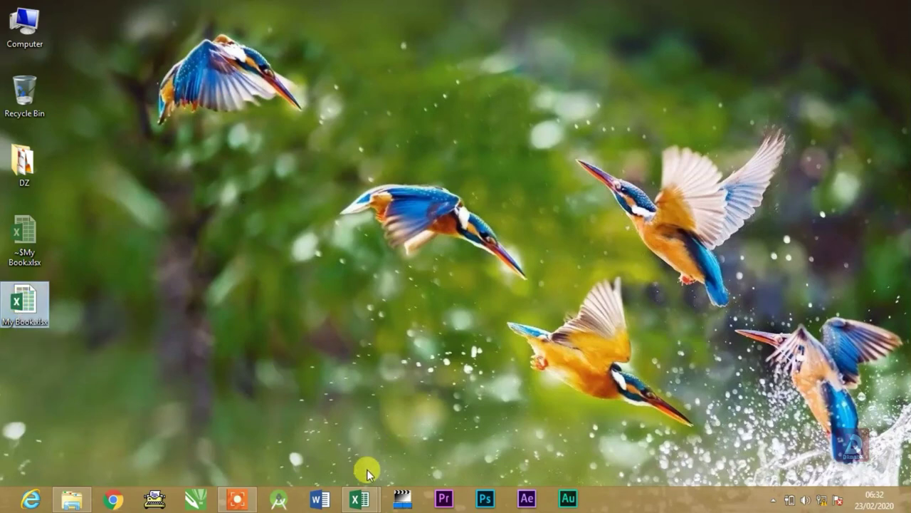
# - Enter "wrgyethgt" in cell A1 of My Book.xlsx, and close the workbook with the change saved
pyautogui.moveTo(360, 497)
pyautogui.click(435, 383)
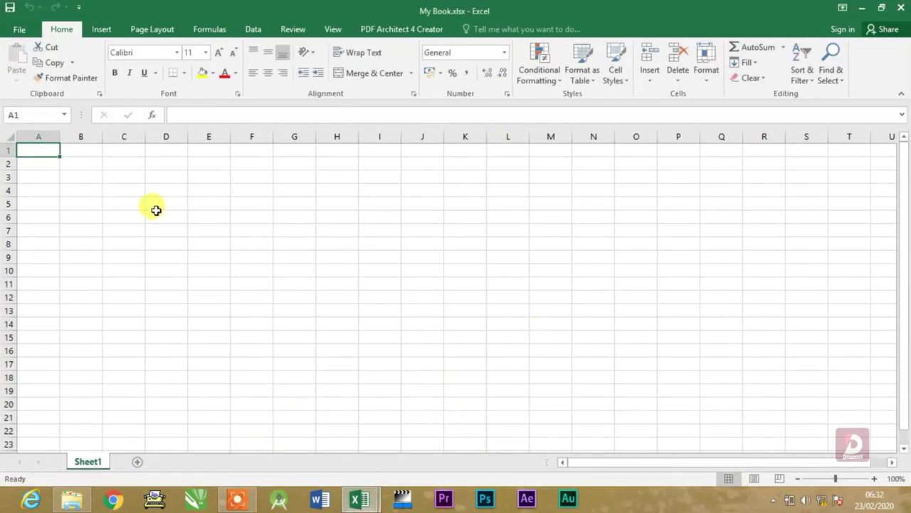
pyautogui.write('wrgyethgt')
pyautogui.click(404, 230)
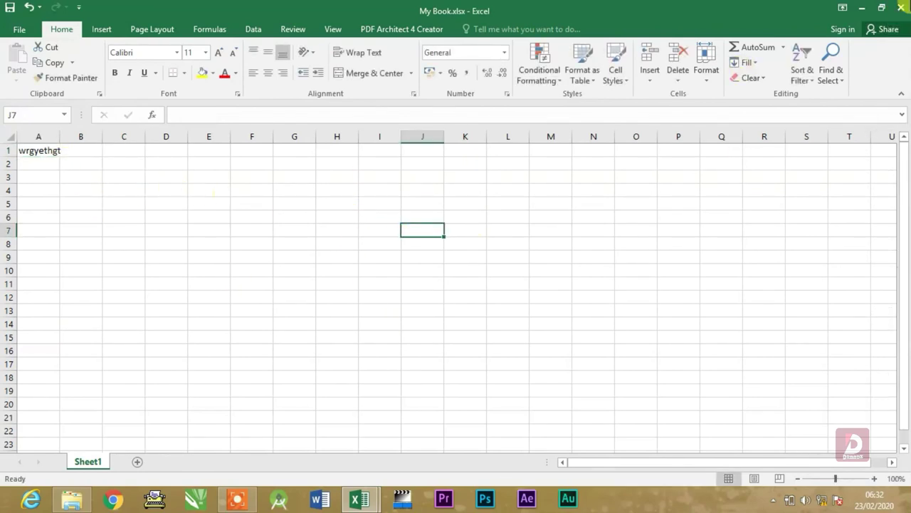
pyautogui.click(903, 9)
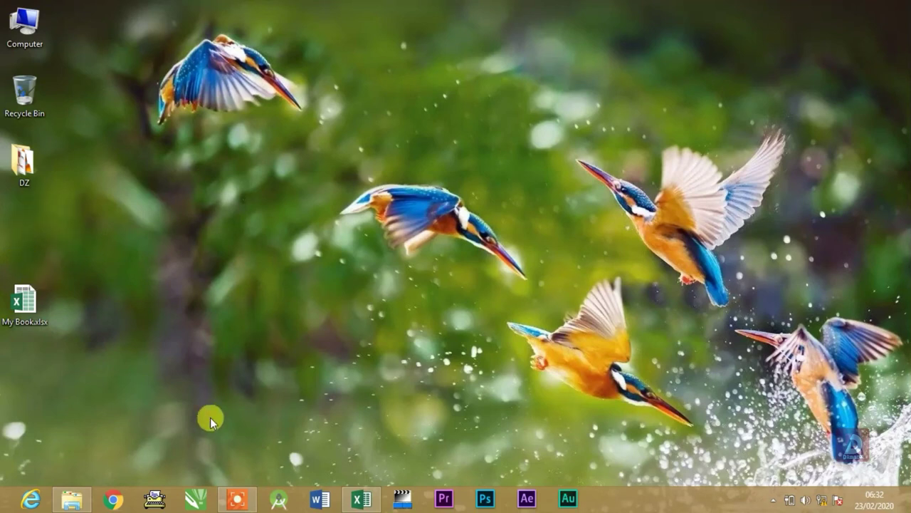
# - Reopen My Book.xlsx from the desktop and select cell A1 to check its saved content
pyautogui.doubleClick(31, 303)
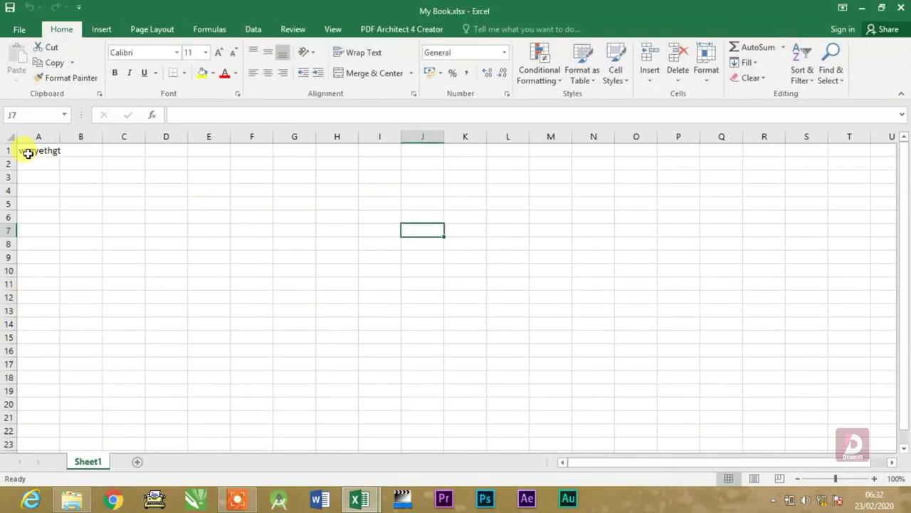
pyautogui.click(27, 153)
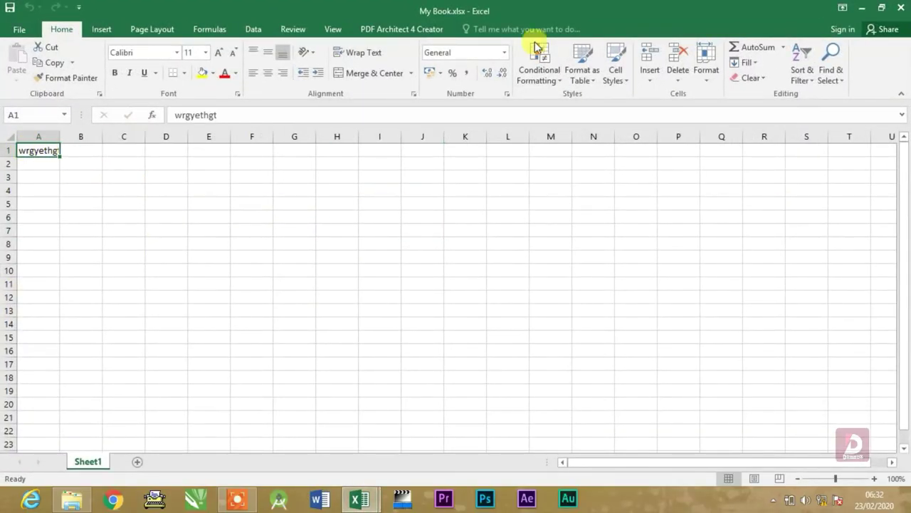